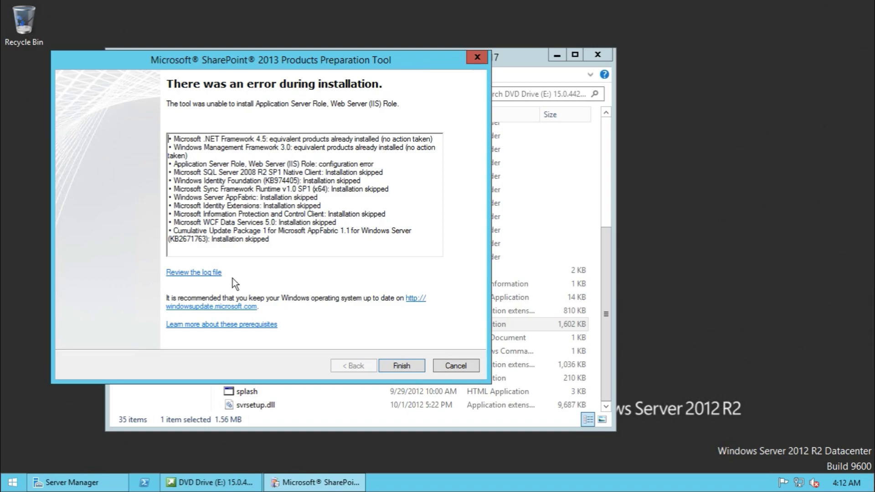
- Open the installation log maximized in Notepad and search it for 'error'
click(207, 273)
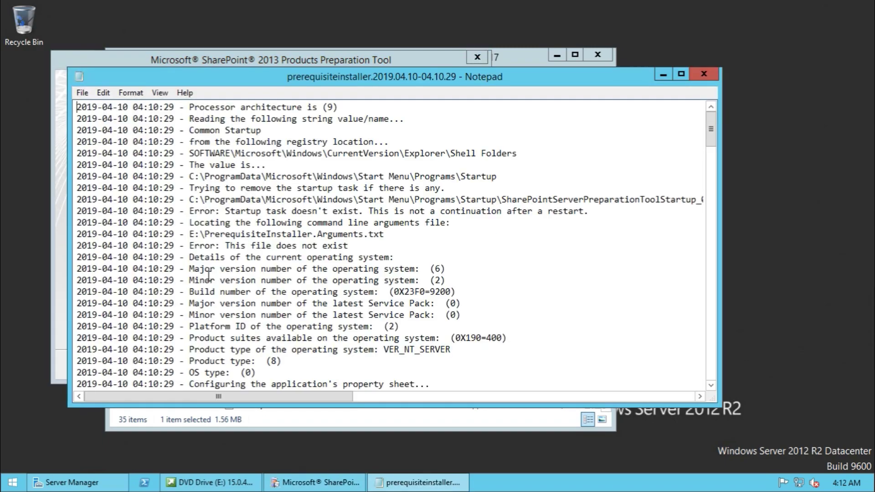
click(676, 61)
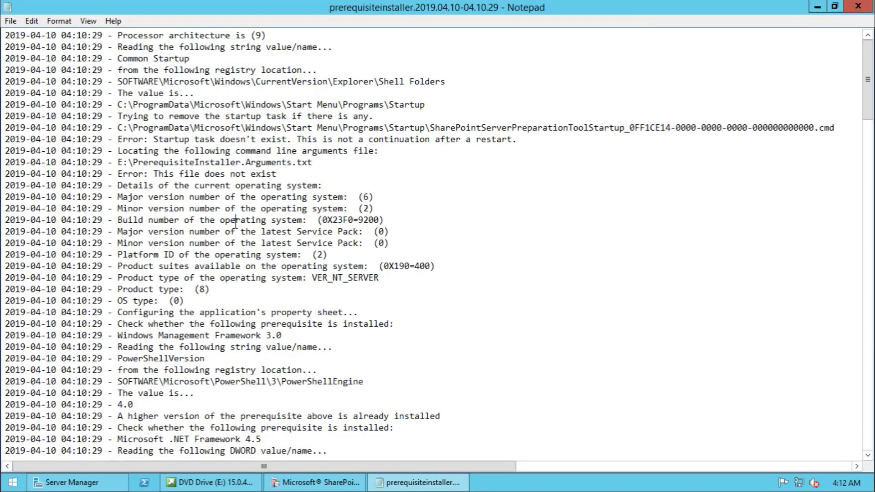
key(ctrl+f)
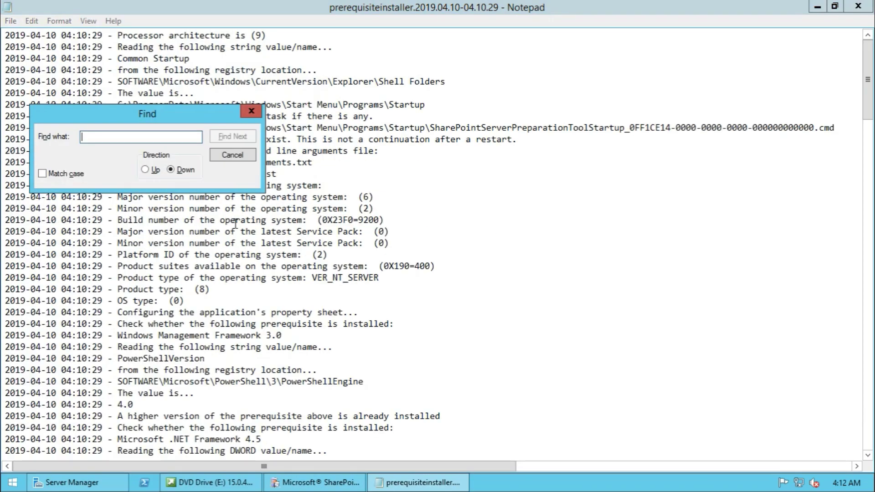
text(error)
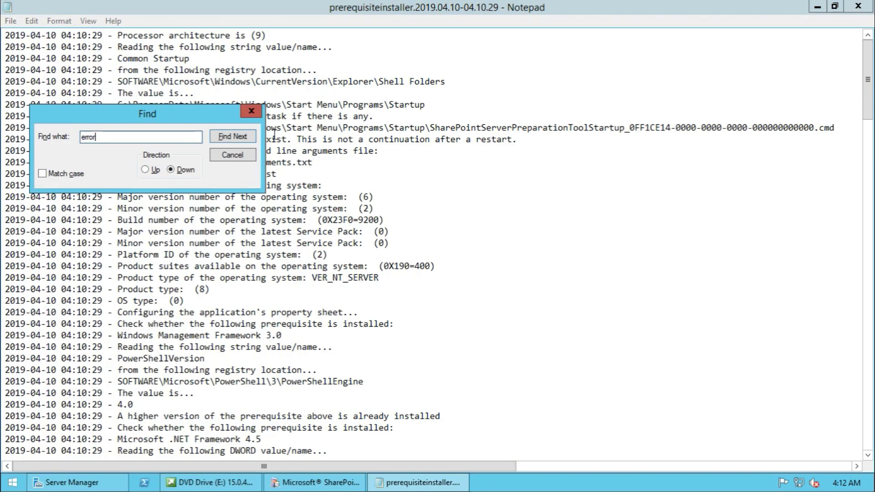
click(247, 138)
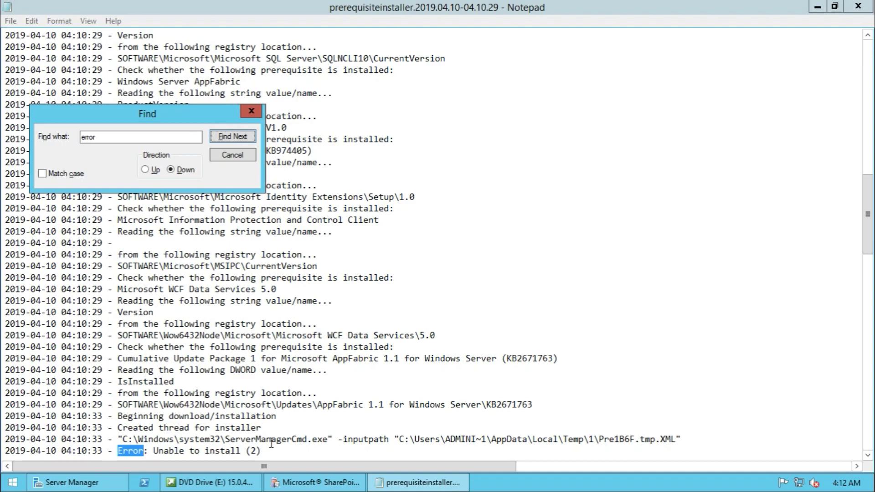
- Select the C:\Windows\system32\ServerManagerCmd.exe path on the 'Unable to install (2)' error line
click(125, 441)
drag(125, 441, 325, 441)
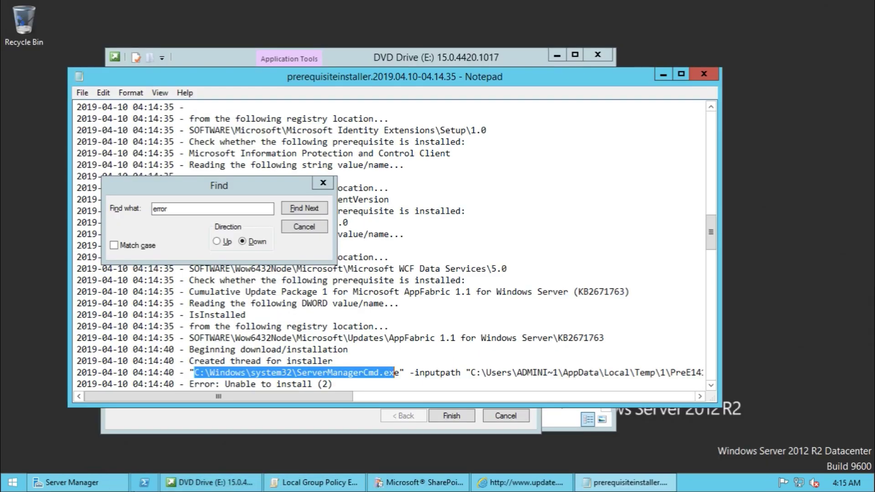
click(13, 484)
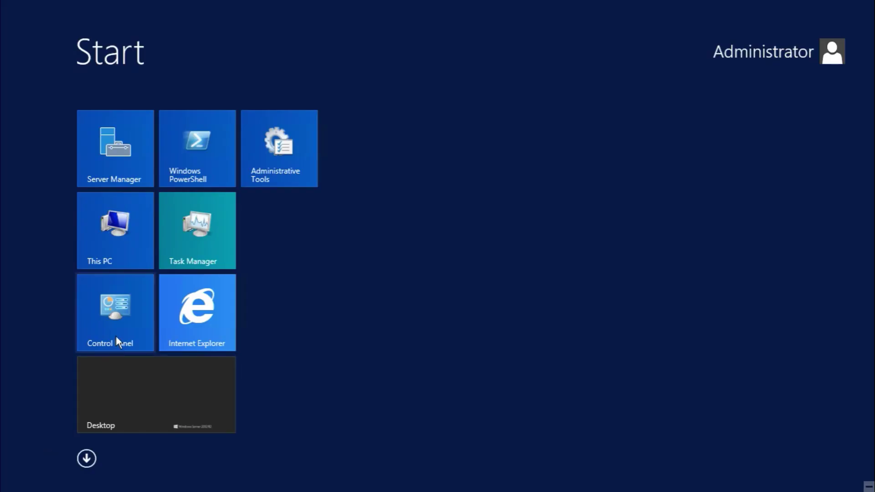
- Browse to C:\Windows\System32 in File Explorer and select the ServerManager application
click(126, 238)
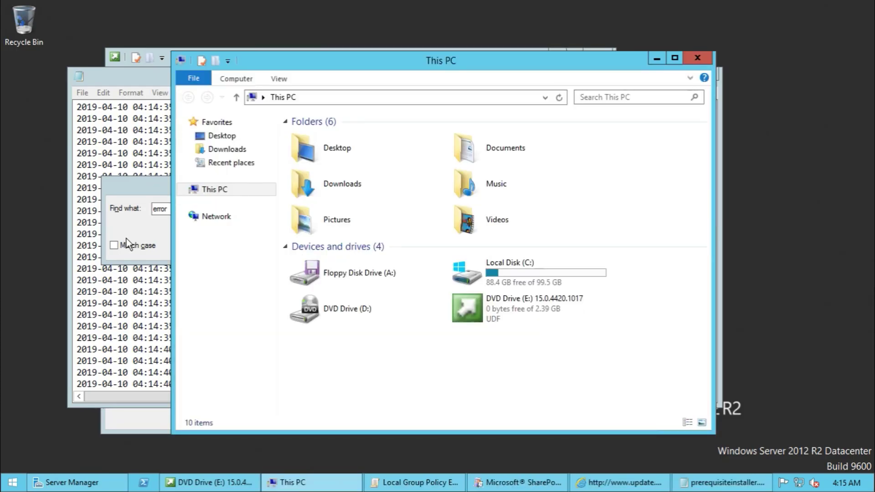
double_click(546, 269)
double_click(303, 189)
scroll(320, 274, down, 14)
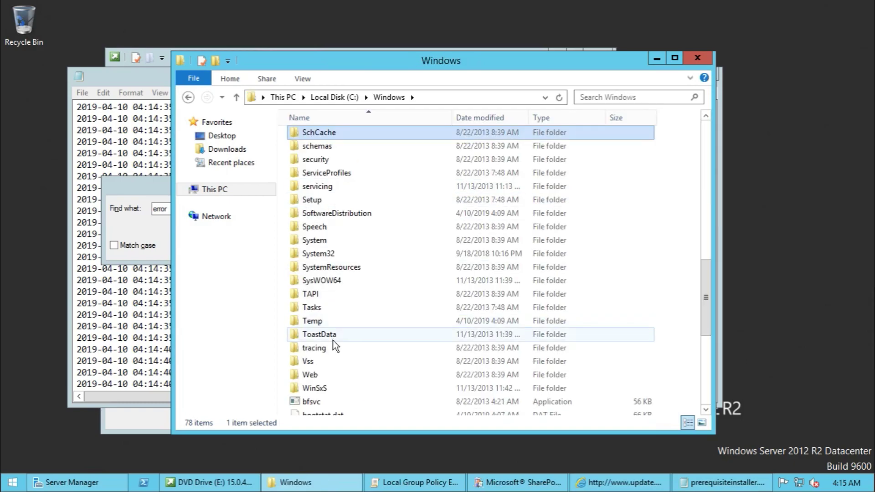
double_click(332, 254)
scroll(334, 259, down, 20)
click(406, 283)
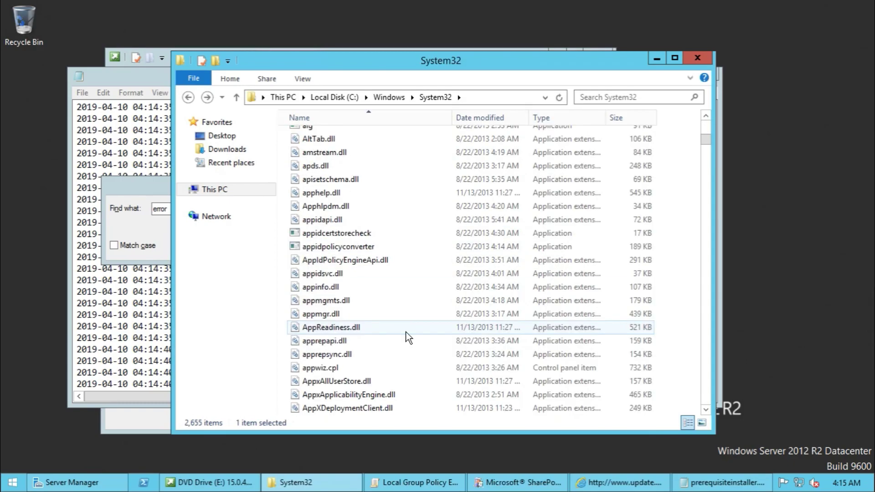
scroll(406, 283, down, 10)
drag(708, 144, 706, 338)
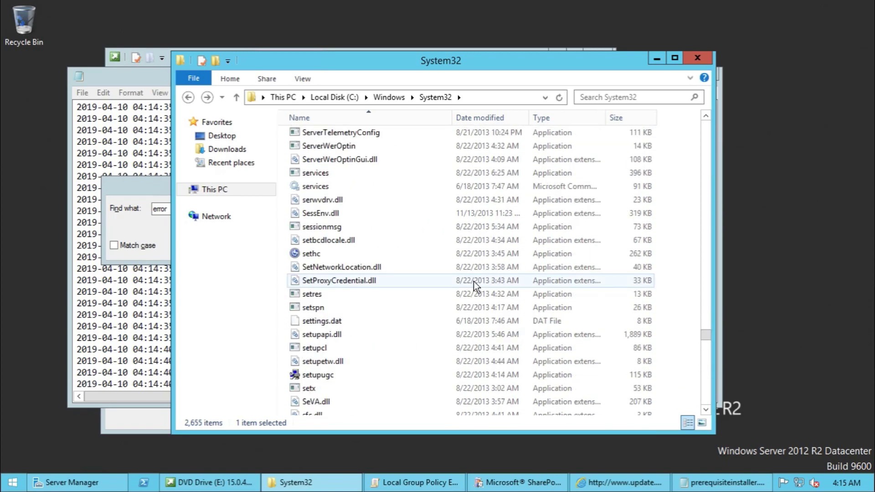
scroll(474, 281, up, 7)
scroll(469, 346, down, 2)
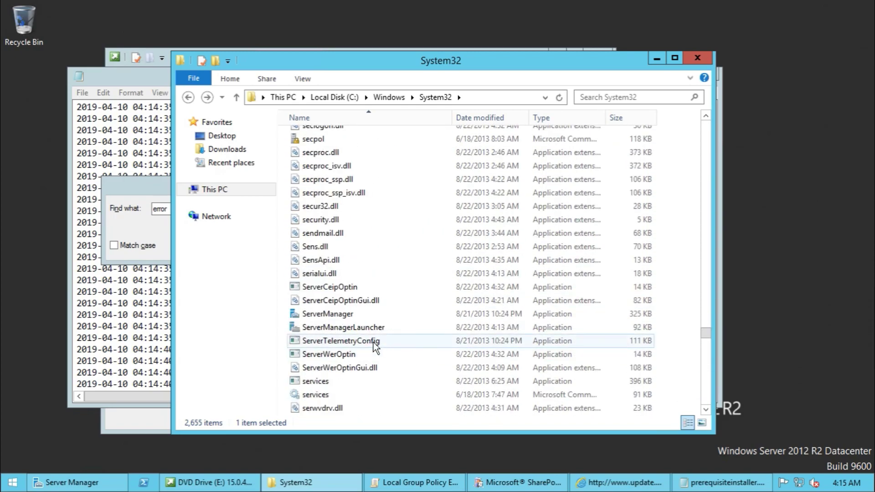
click(349, 313)
- Extend the log's path selection to end after .exe, then return to System32
click(136, 76)
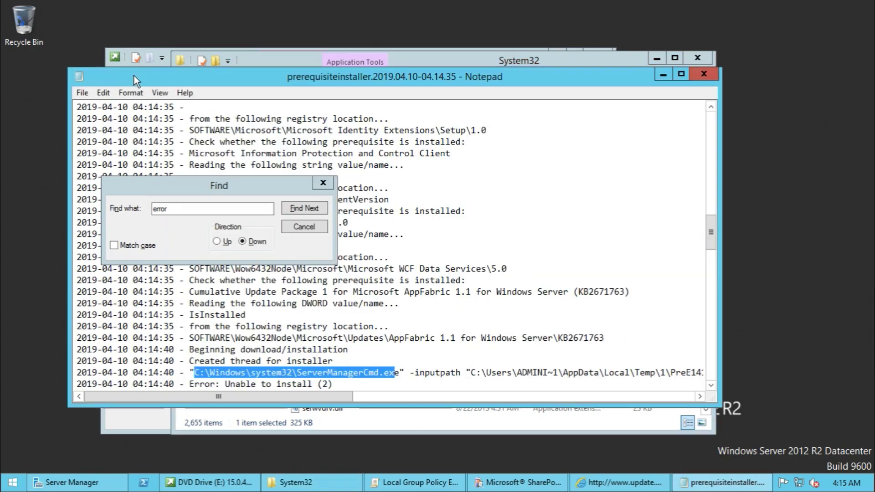
drag(333, 380, 396, 376)
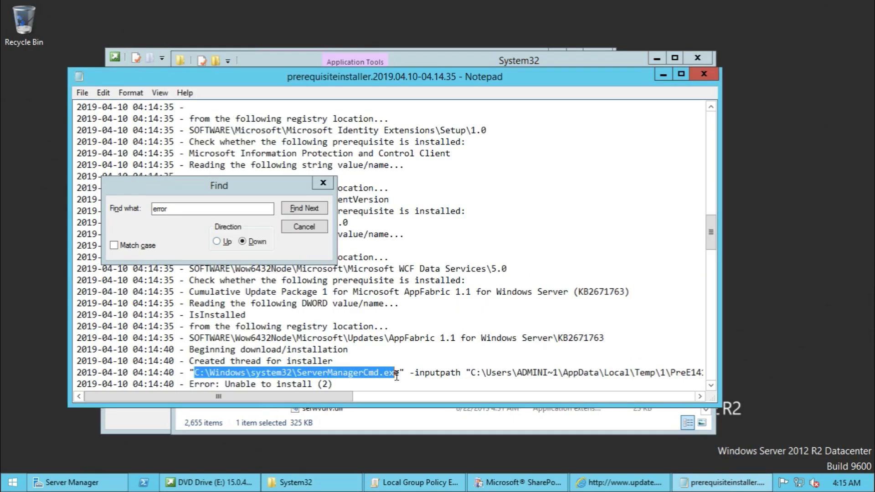
click(308, 484)
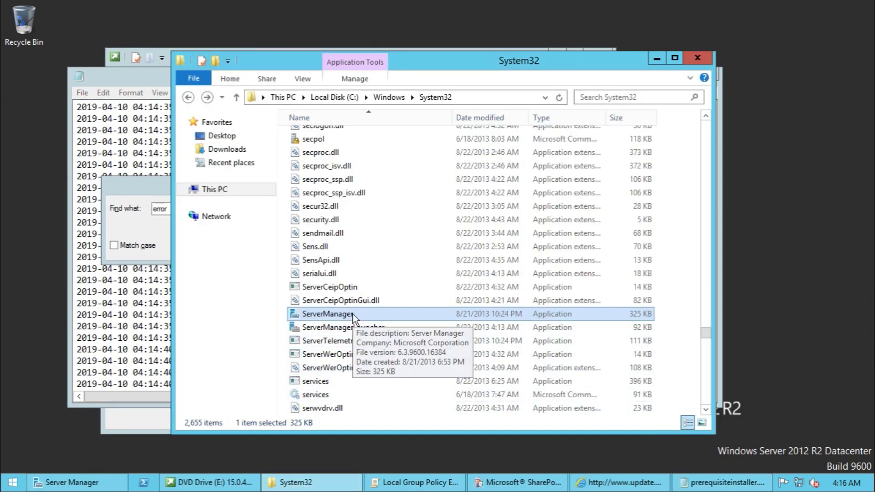
- Duplicate ServerManager in System32 and rename the copy to ServerManagerCMD
key(ctrl+v)
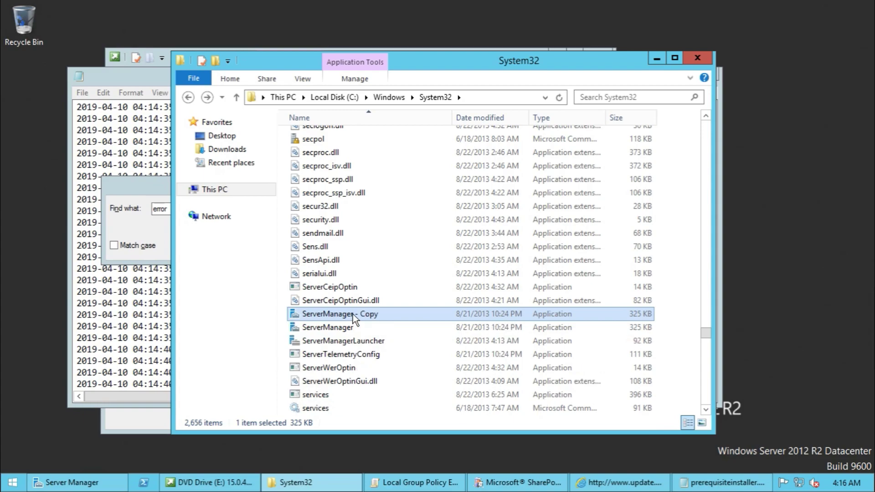
click(353, 314)
click(384, 314)
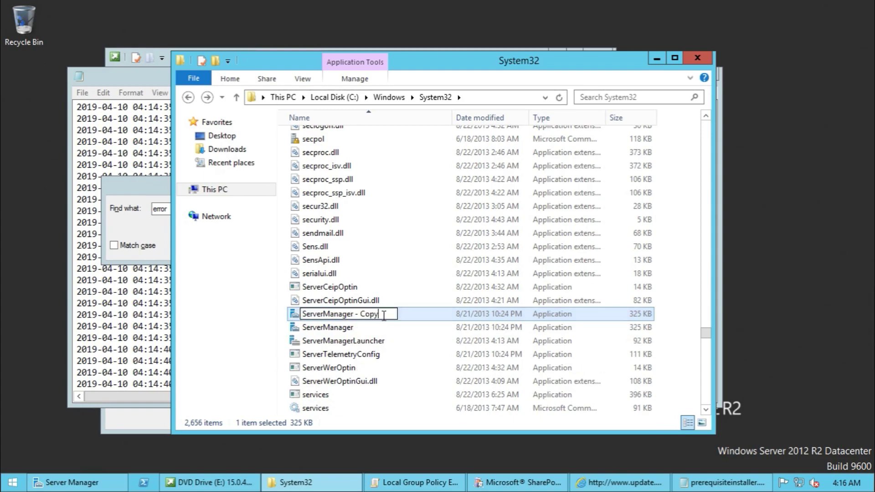
key(BackSpace)
key(BackSpace)
key(BackSpace)
key(BackSpace)
key(BackSpace)
key(BackSpace)
key(BackSpace)
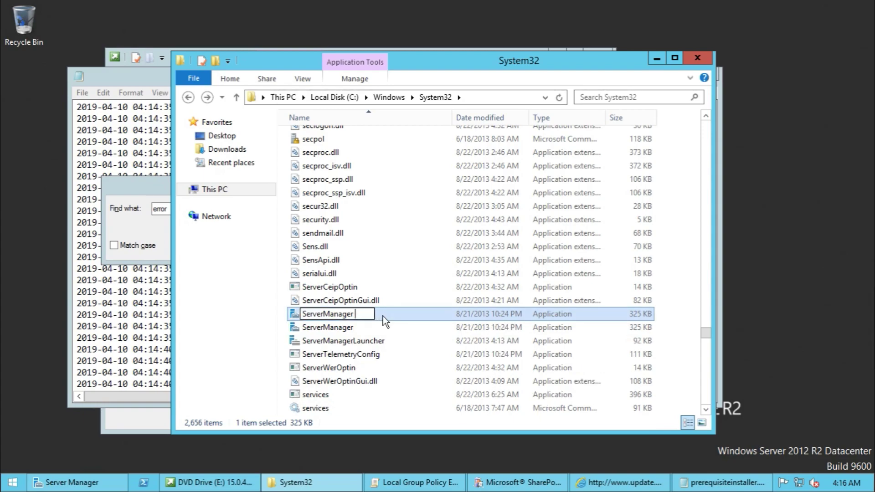
text(CMD)
key(Return)
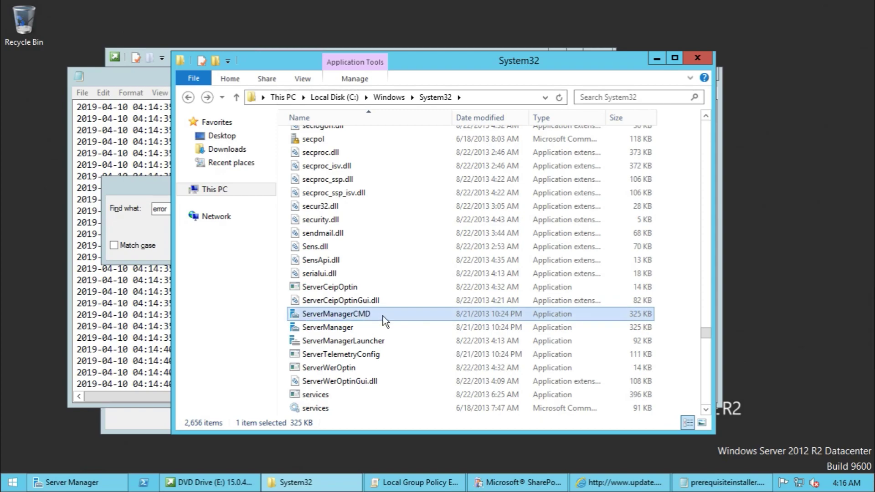
click(12, 484)
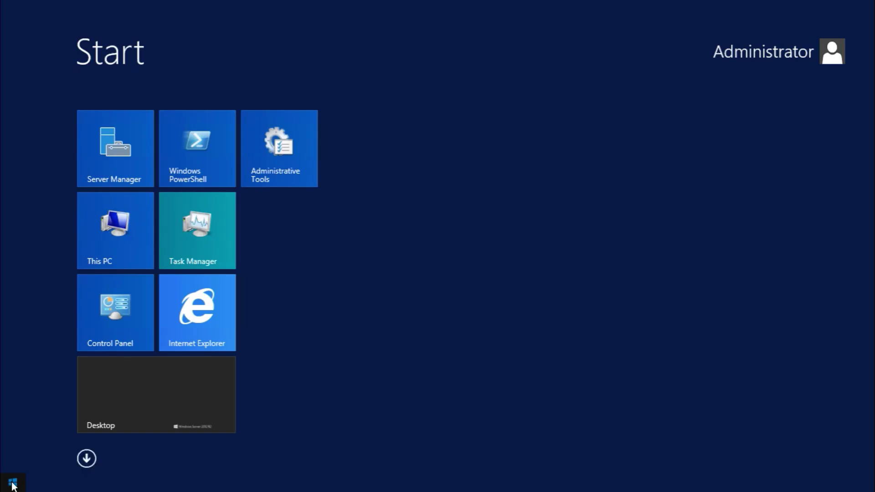
- In Group Policy Editor, find 'Specify settings for optional component installation and component repair' under Administrative Templates > System
text(gro)
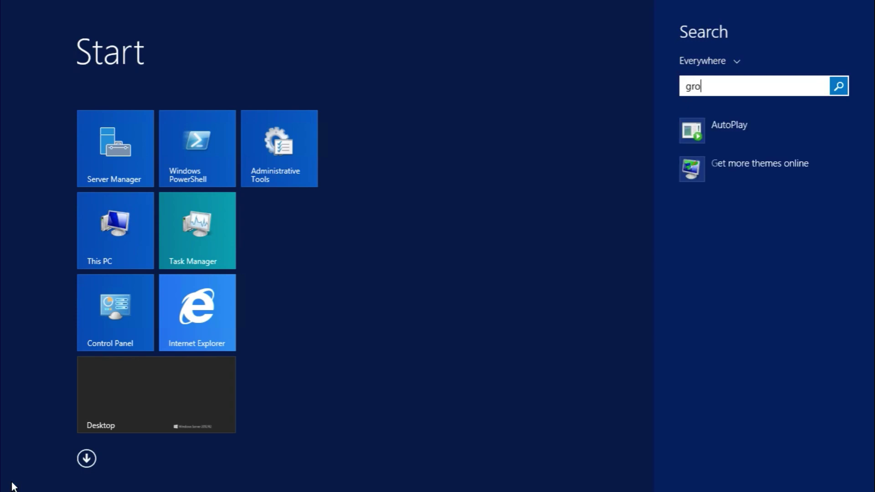
text(up)
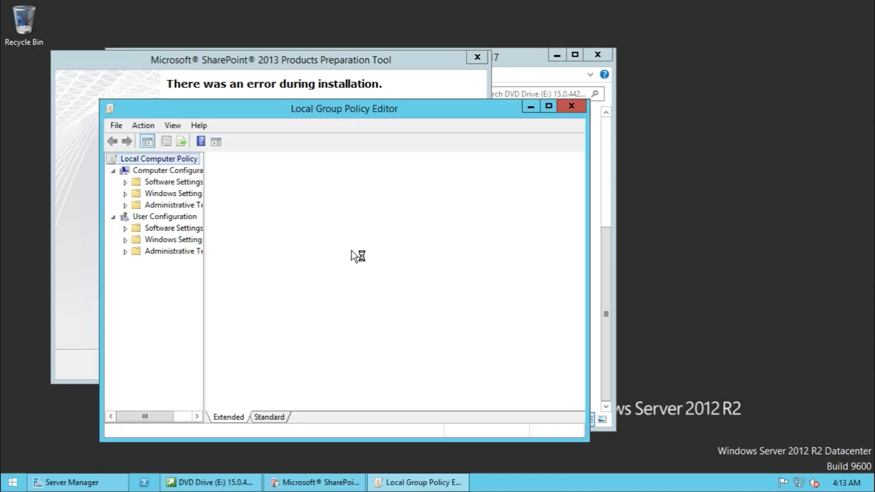
click(549, 105)
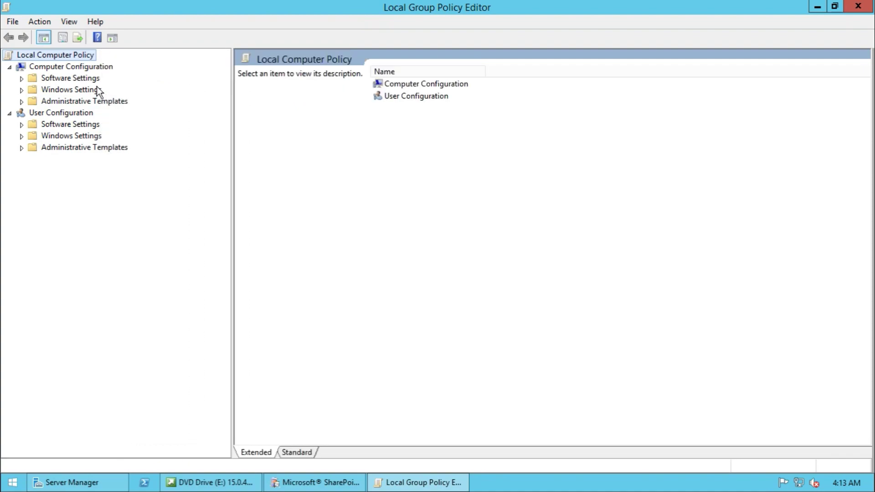
double_click(95, 101)
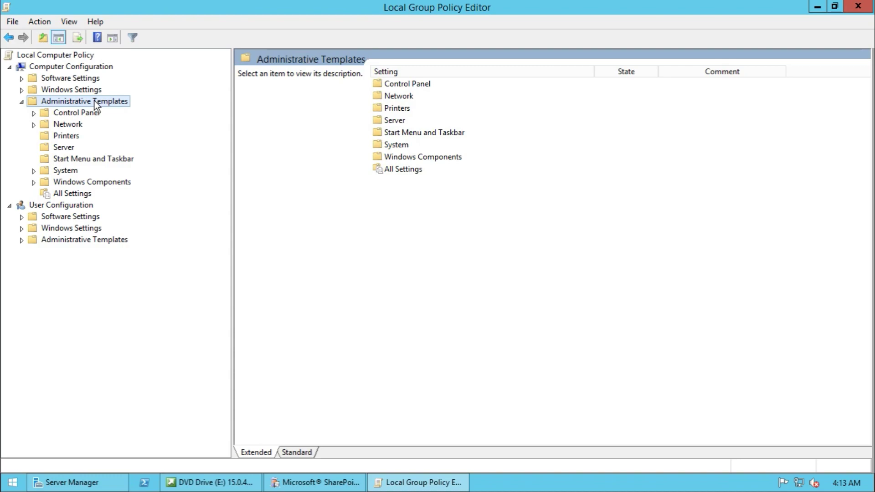
double_click(64, 171)
click(406, 185)
key(s)
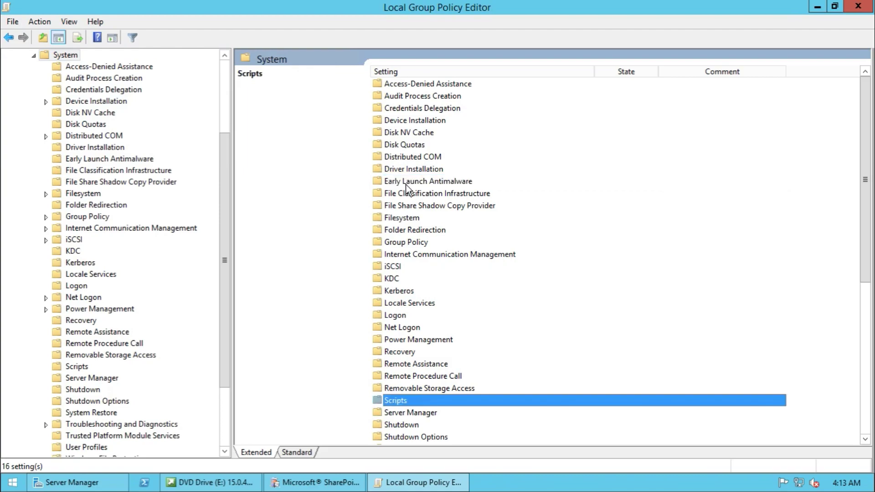
key(s)
key(s)
key(s)
key(s)
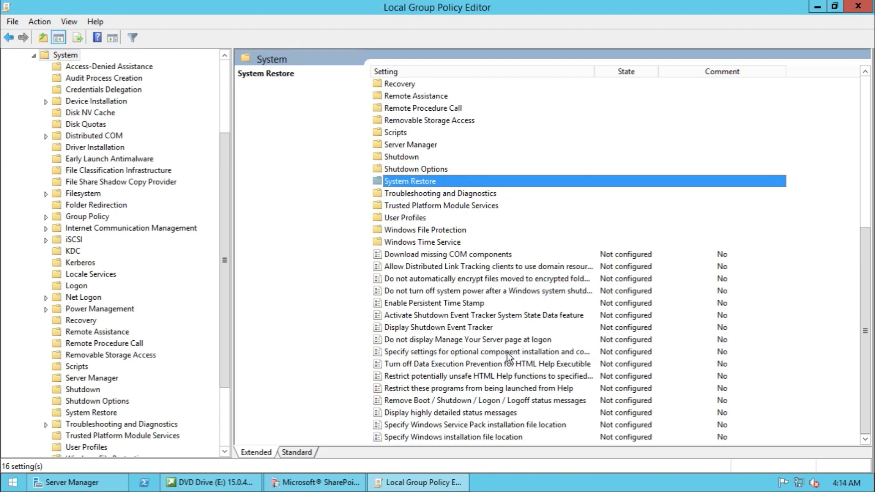
click(510, 352)
- Enable the policy with 'Contact Windows Update directly to download repair content instead of WSUS' and apply it
double_click(508, 355)
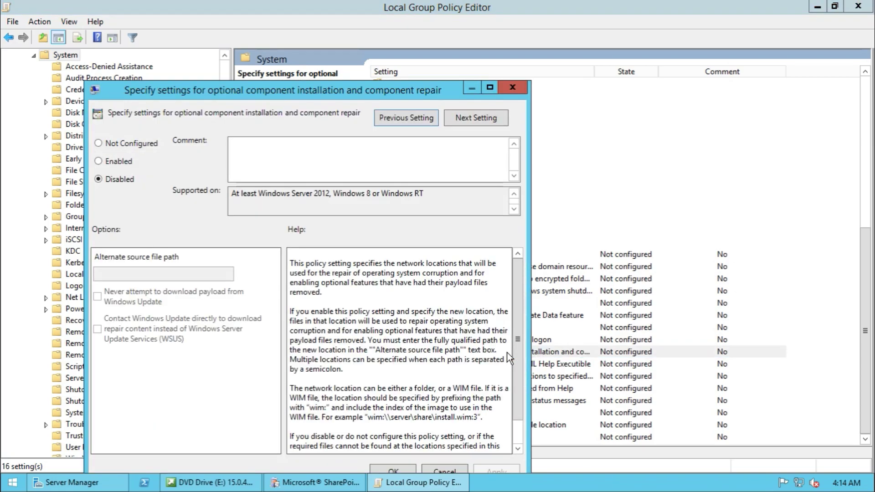
click(99, 162)
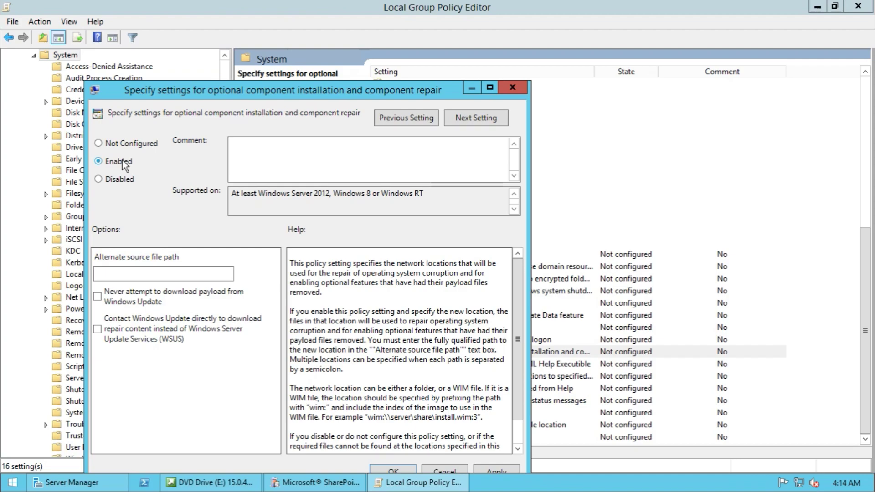
click(129, 338)
click(495, 471)
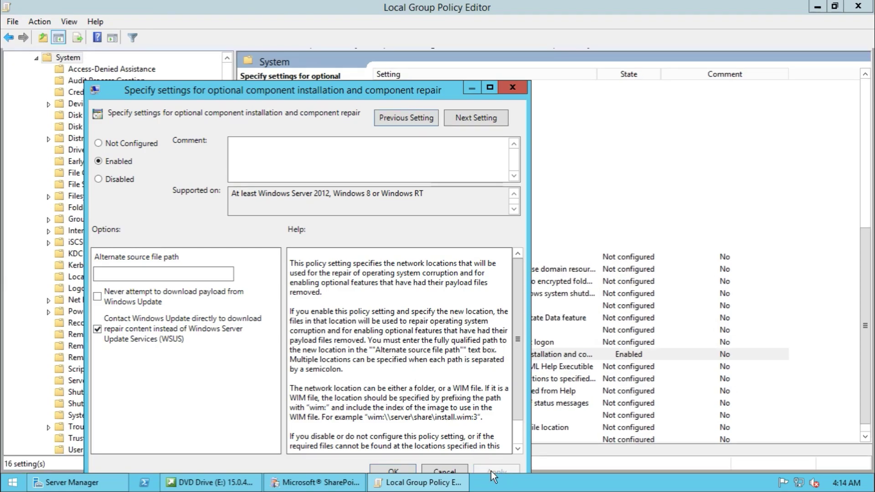
click(404, 471)
- Paste the two Add-WindowsFeature commands into a new Notepad note and turn on Word Wrap
click(11, 483)
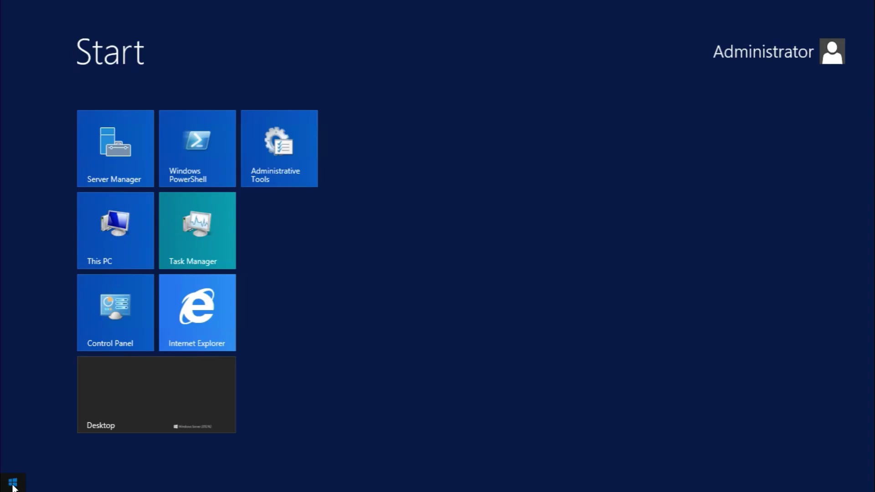
text(notepad)
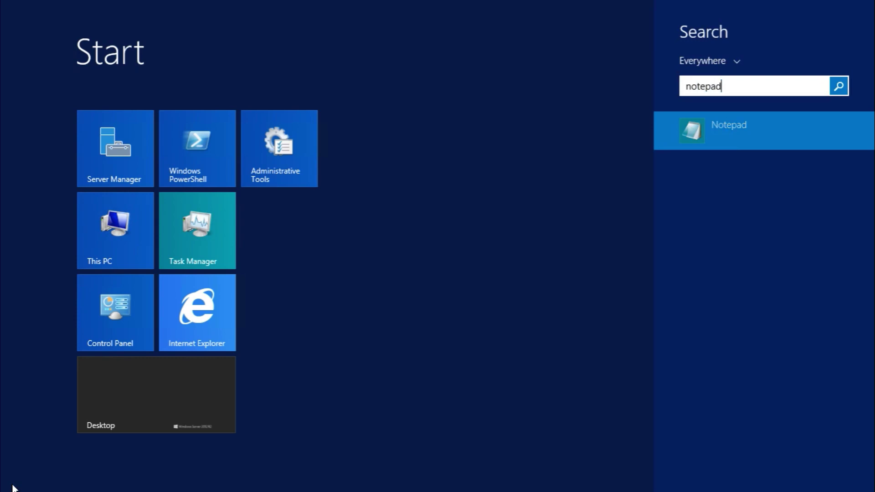
click(700, 128)
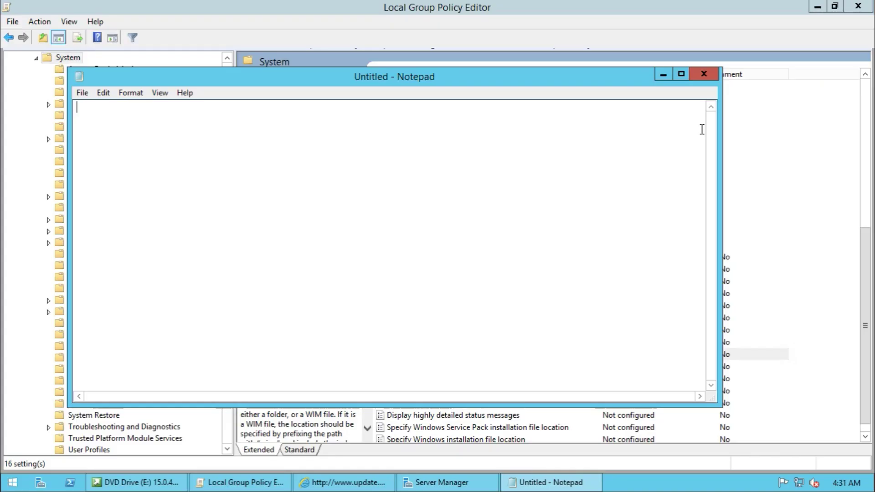
right_click(241, 165)
click(272, 219)
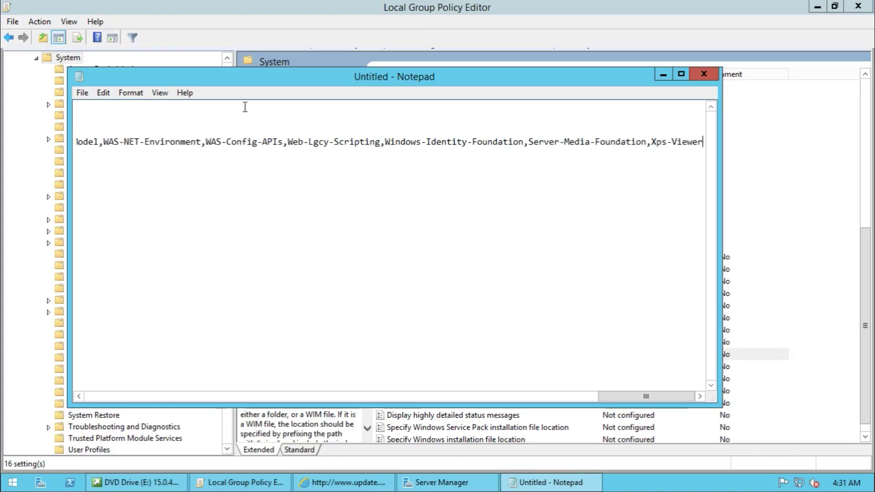
click(129, 93)
click(136, 107)
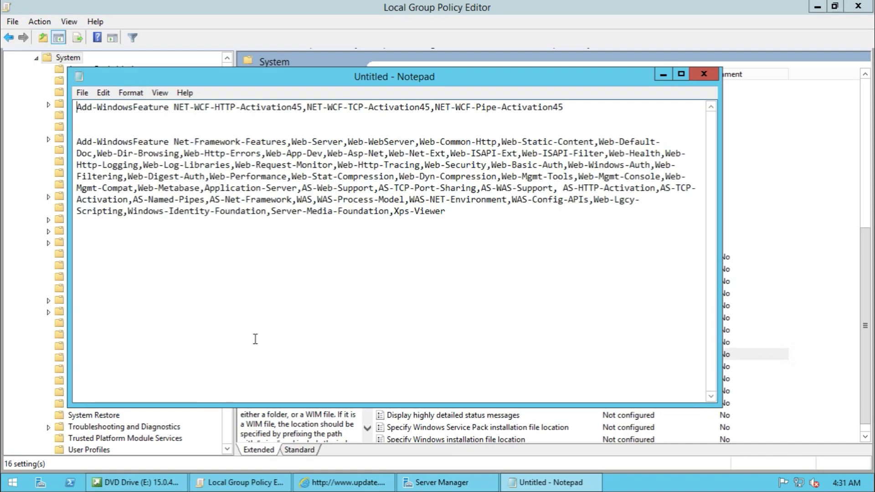
click(10, 487)
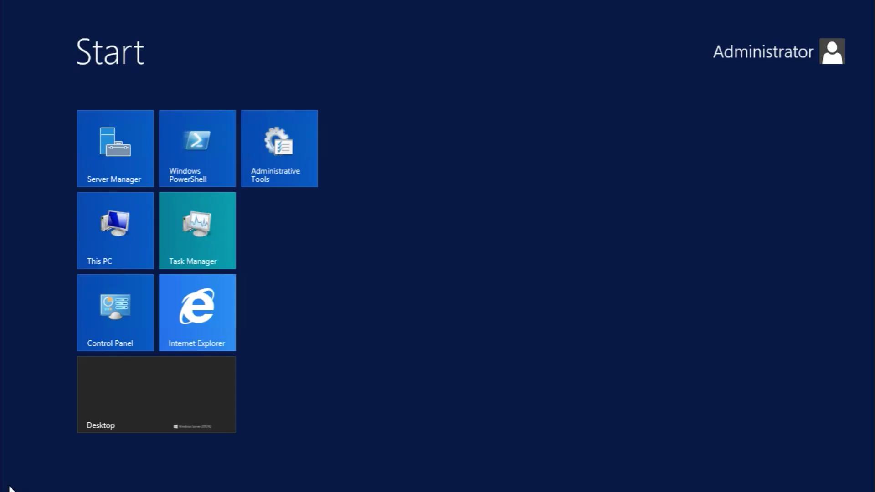
- Launch Windows PowerShell as administrator
text(powershell)
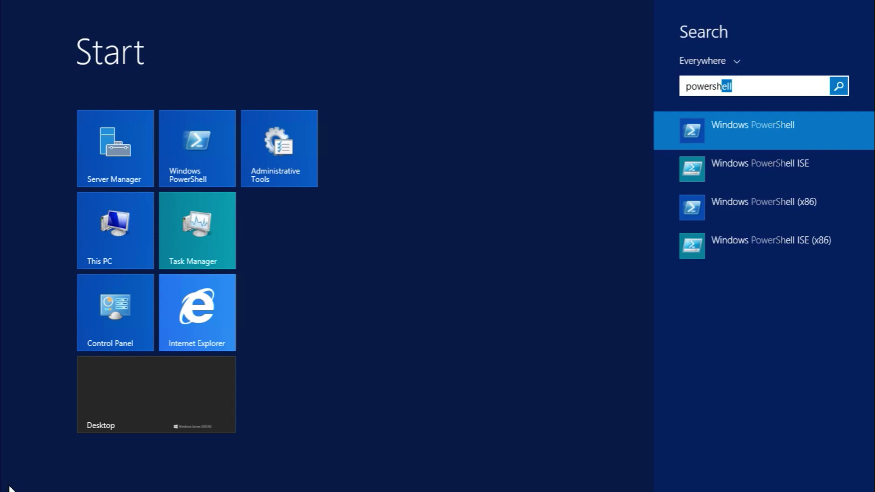
right_click(741, 134)
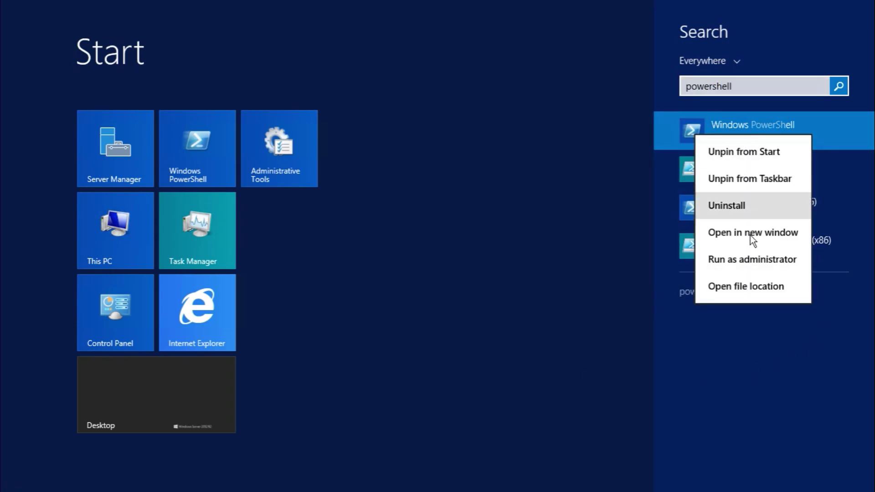
click(749, 266)
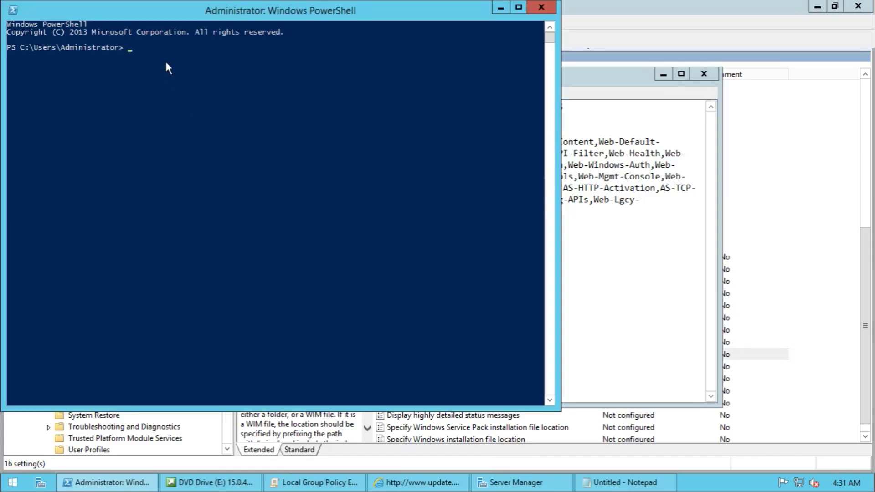
- Run Import-Module ServerManager in the console
text(im)
text(port-module)
key(Tab)
text(ServerManager)
key(Return)
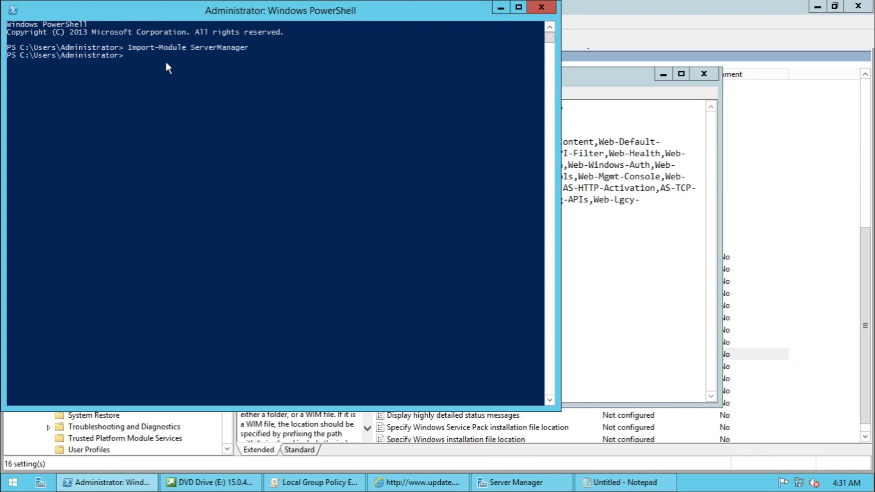
- Copy the first Add-WindowsFeature command from Notepad into PowerShell and run it to install the NET-WCF activation features
drag(471, 10, 540, 54)
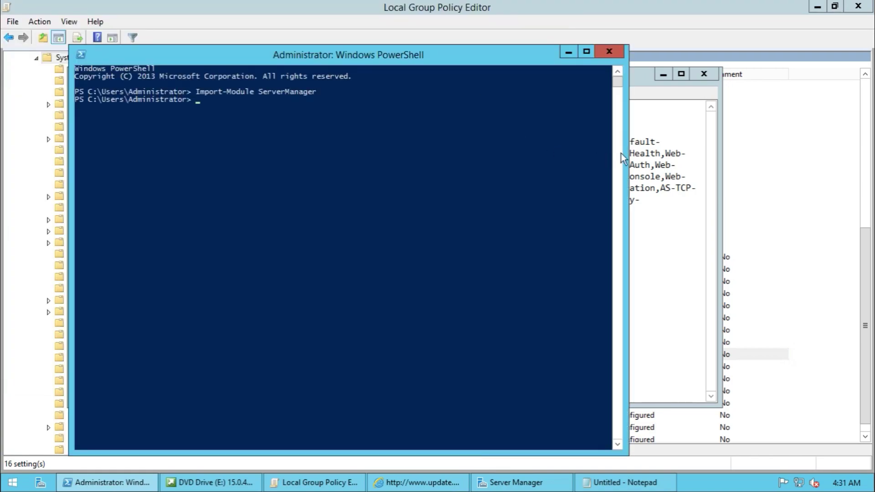
click(670, 145)
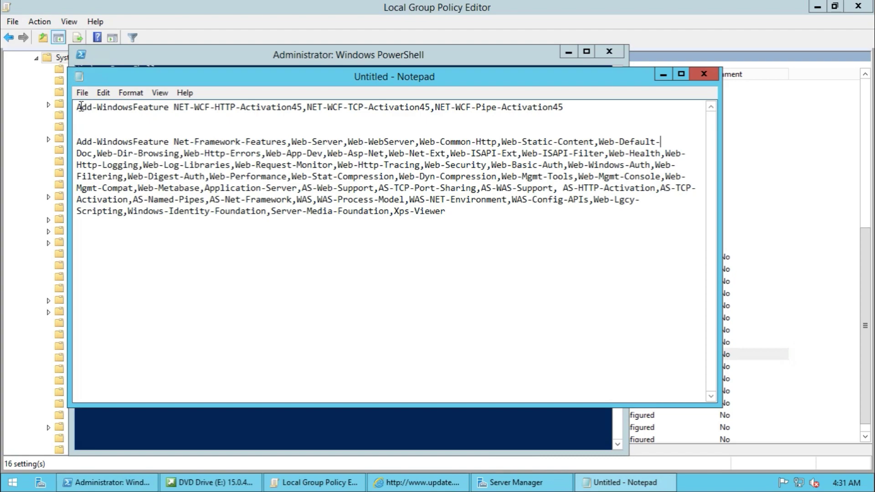
drag(78, 107, 605, 107)
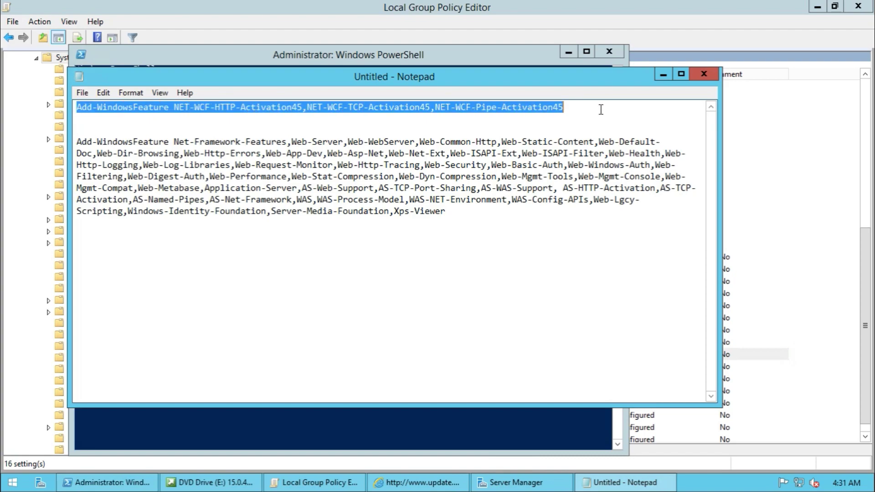
key(ctrl+c)
click(412, 437)
right_click(272, 168)
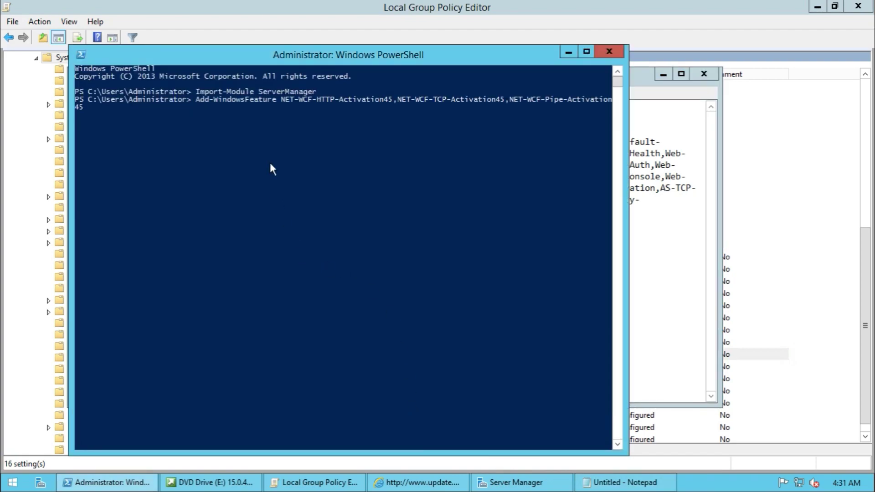
key(Return)
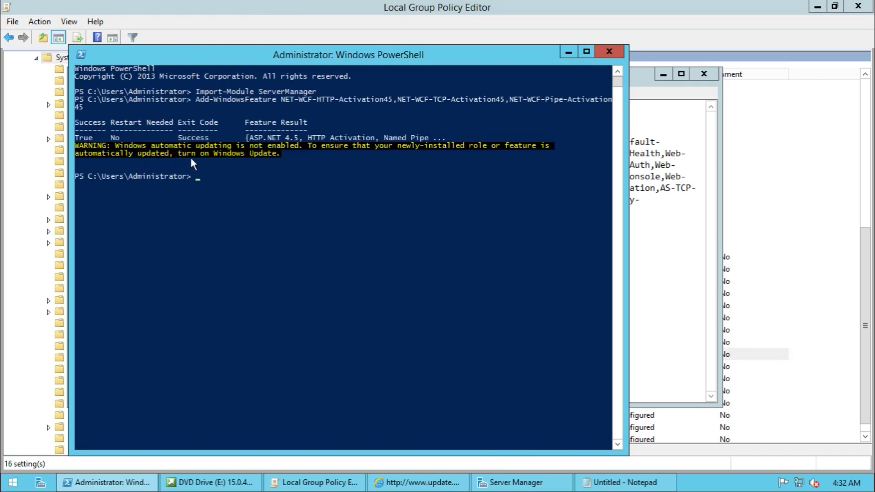
- Copy the second Add-WindowsFeature command from Notepad into PowerShell and run it to install the web and application server features
click(647, 217)
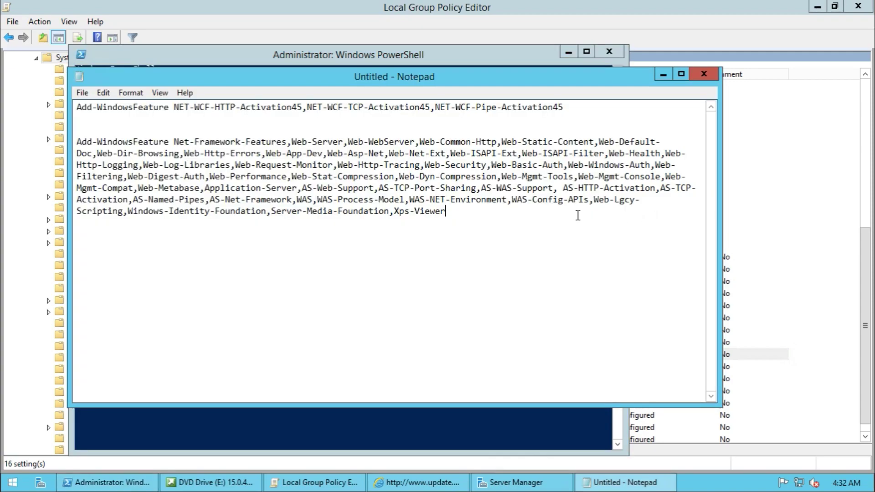
drag(77, 142, 451, 200)
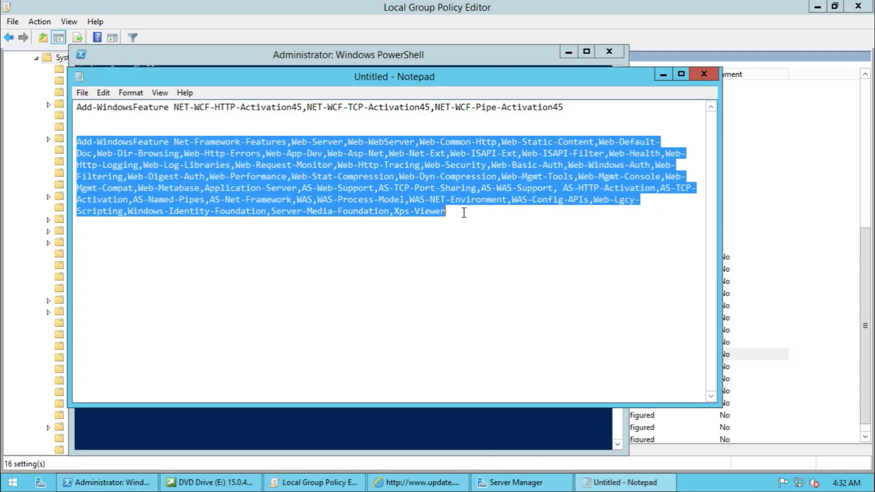
right_click(433, 148)
click(463, 187)
click(471, 425)
right_click(253, 189)
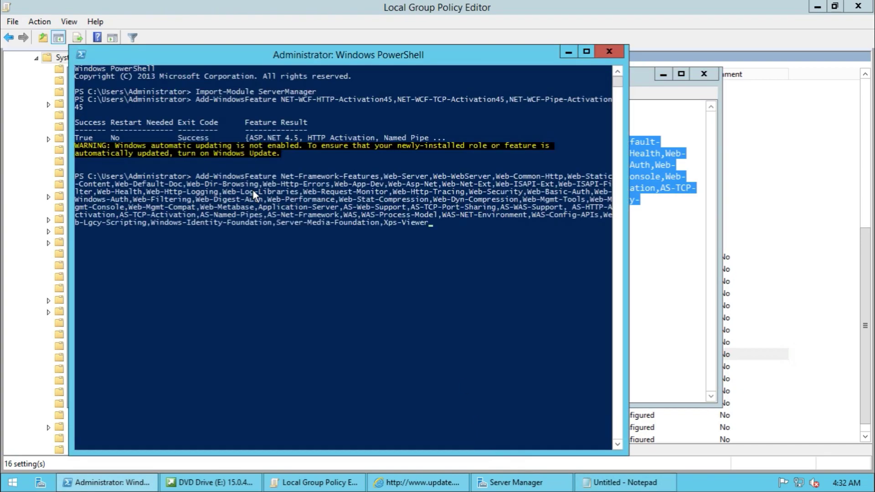
key(Return)
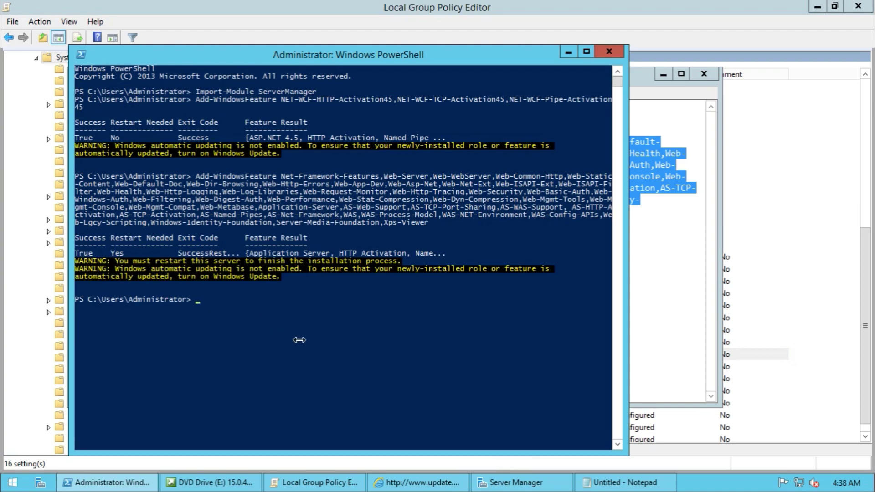
click(301, 339)
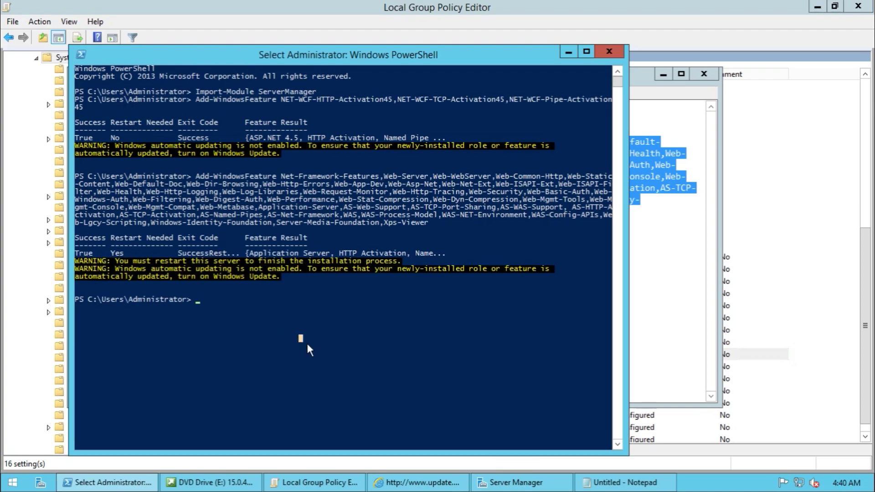